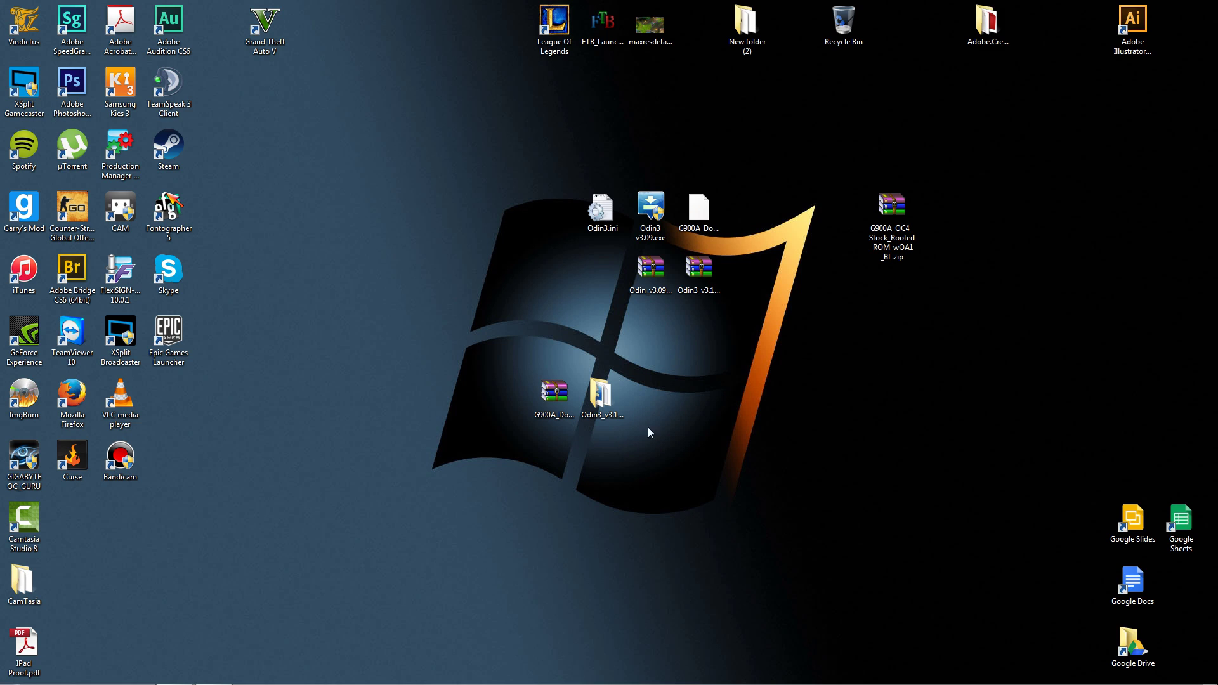
- Drag the G900A_Downgrade_to_NCE.rar archive and the Odin3_v3.10.6 folder one grid column left
left_click_drag(561, 398, 488, 395)
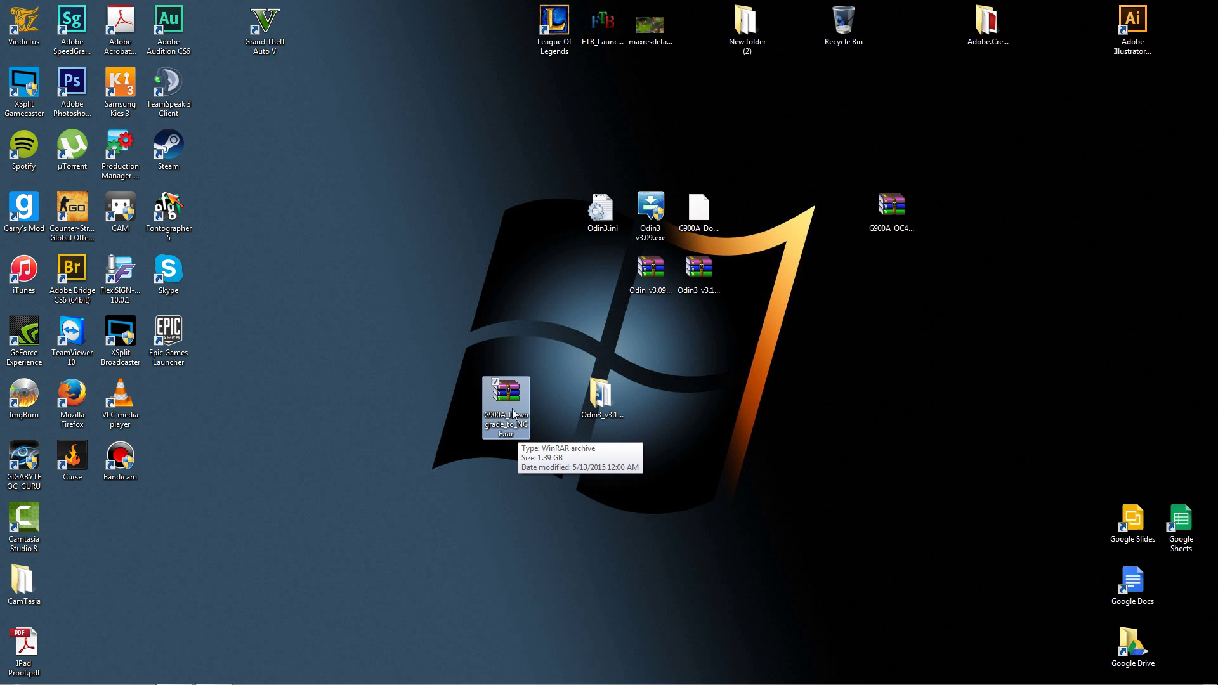
left_click_drag(596, 399, 578, 421)
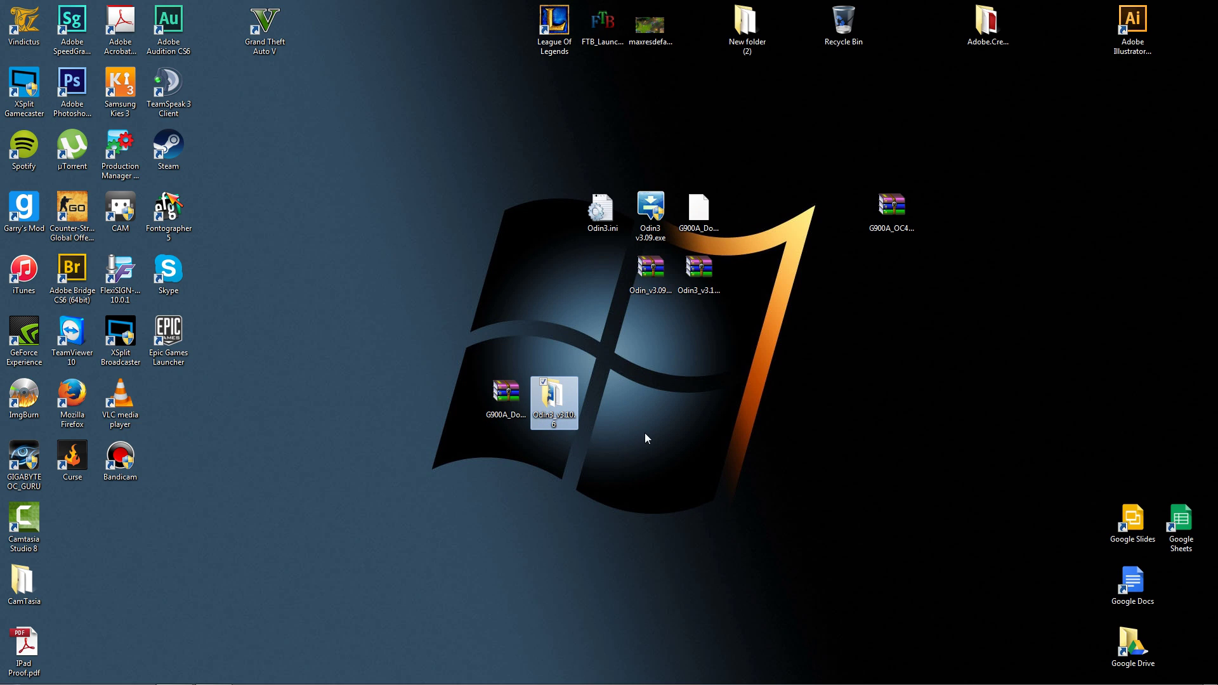
- Look through the files inside the Odin3_v3.10.6 folder, then close it and clear the desktop selection
double_click(553, 409)
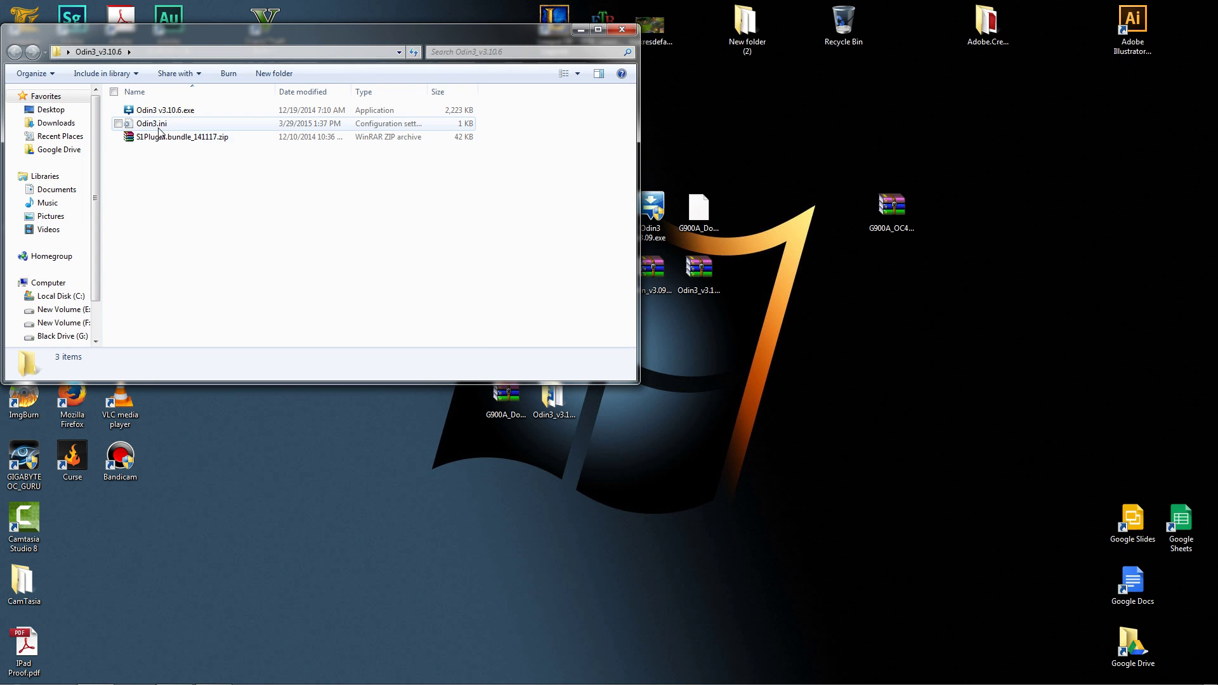
key("Down")
key("Down")
key("Down")
key("Up")
key("Up")
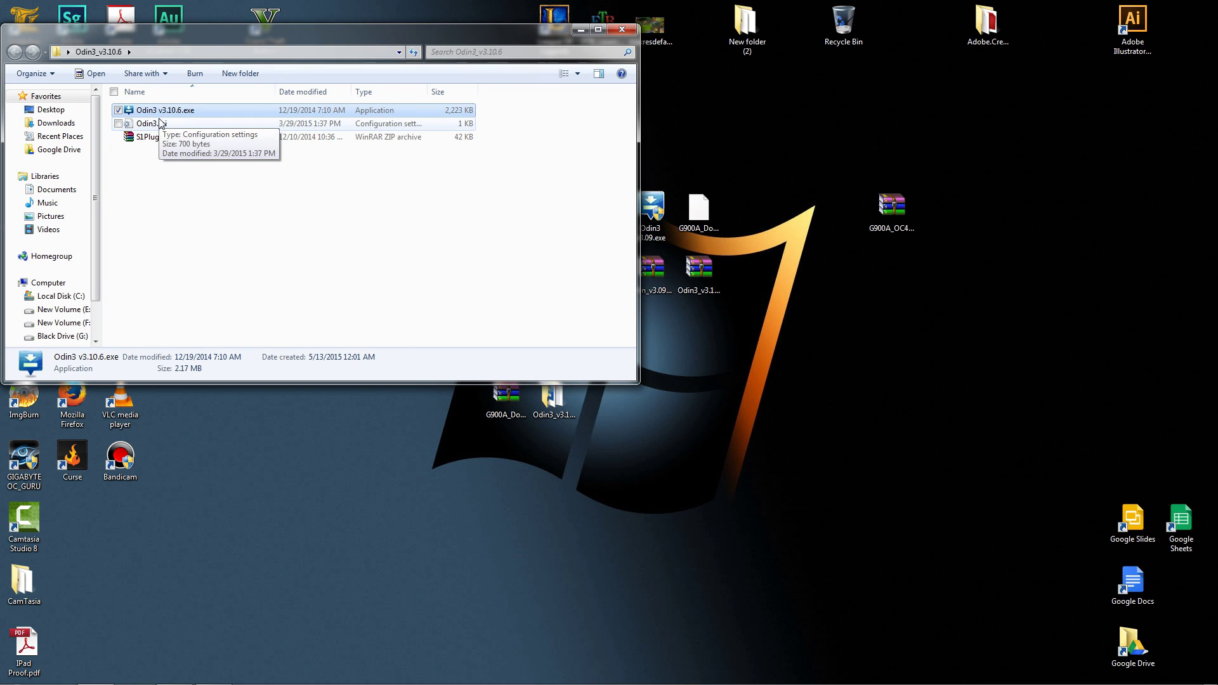
key("Down")
key("Down")
key("Up")
key("Up")
left_click(622, 29)
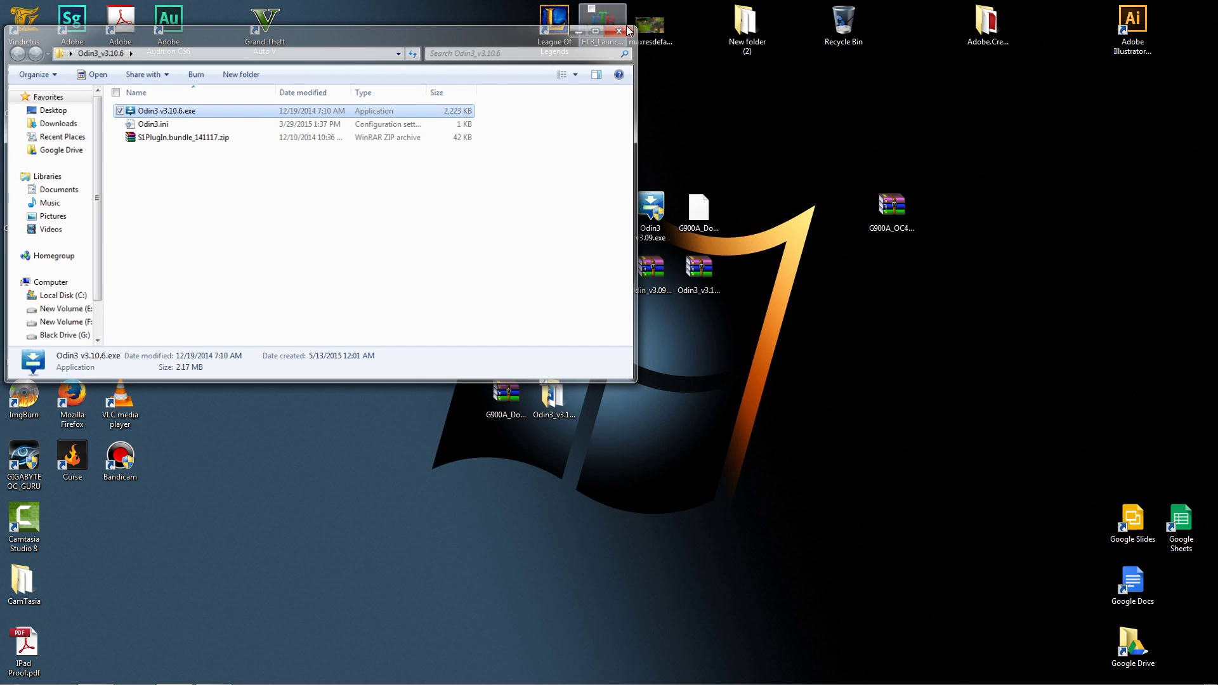
left_click(500, 380)
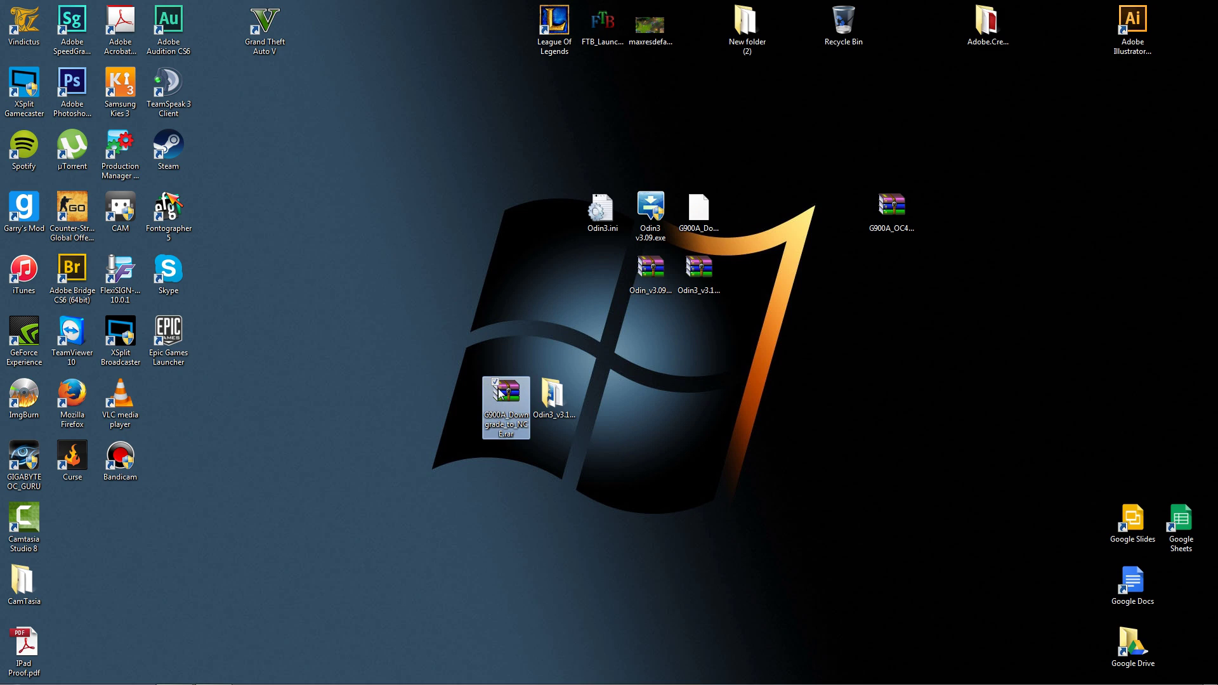
left_click(498, 340)
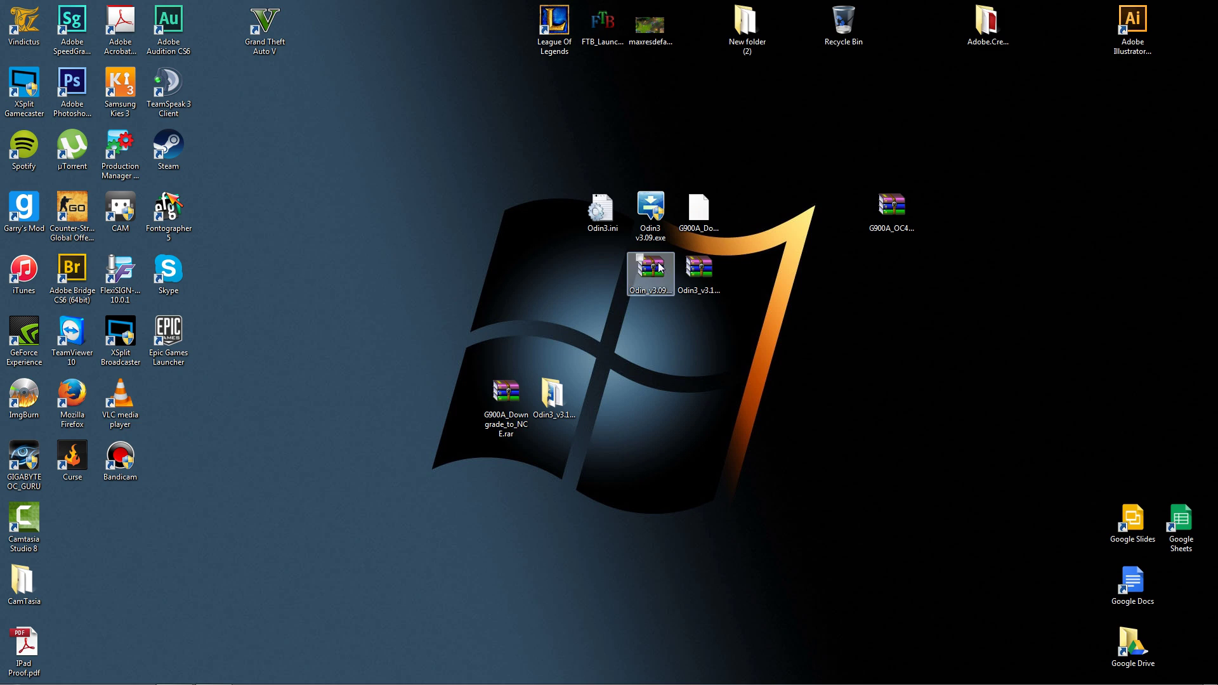
- Move the two Odin zips beside the folder and place Odin3 v3.09.exe and Odin3.ini side by side
left_click_drag(653, 273, 698, 366)
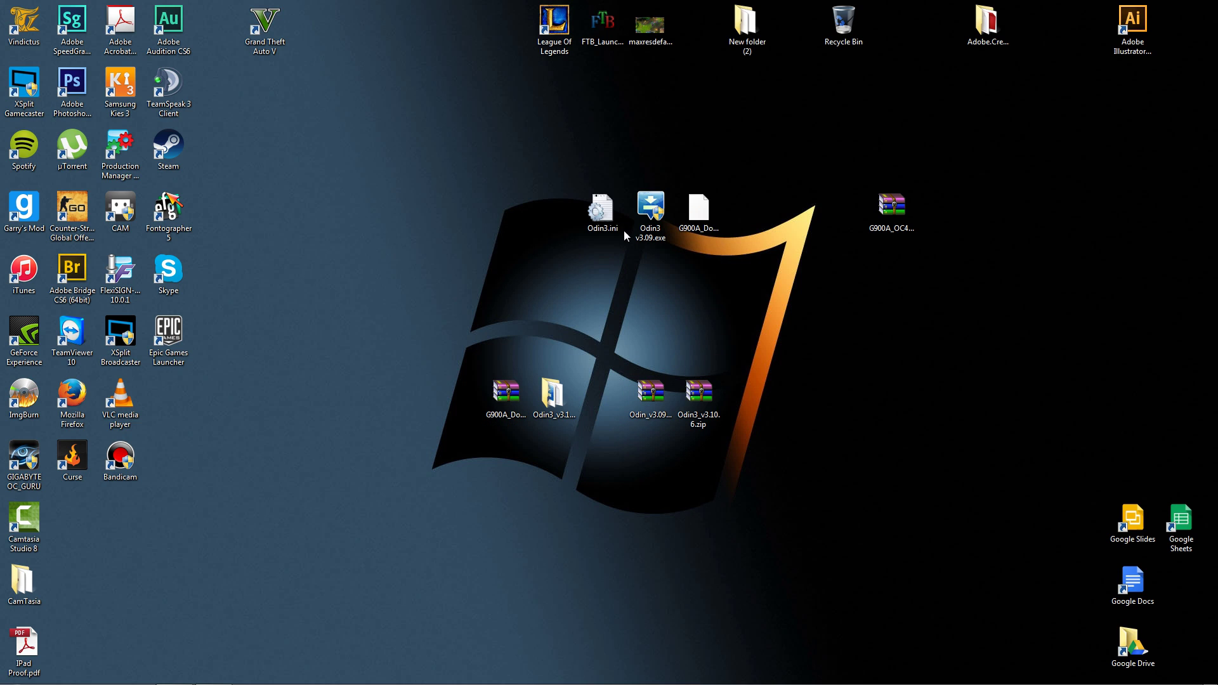
left_click(650, 219)
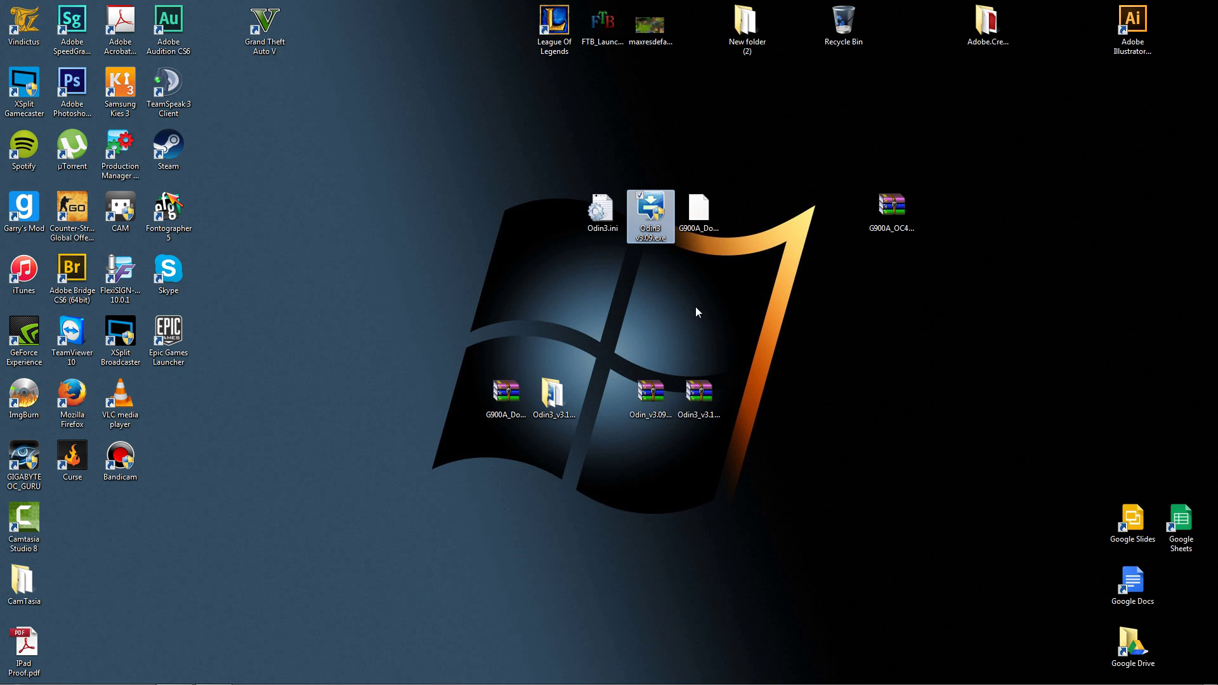
double_click(658, 230)
left_click_drag(658, 230, 466, 232)
left_click_drag(601, 219, 505, 222)
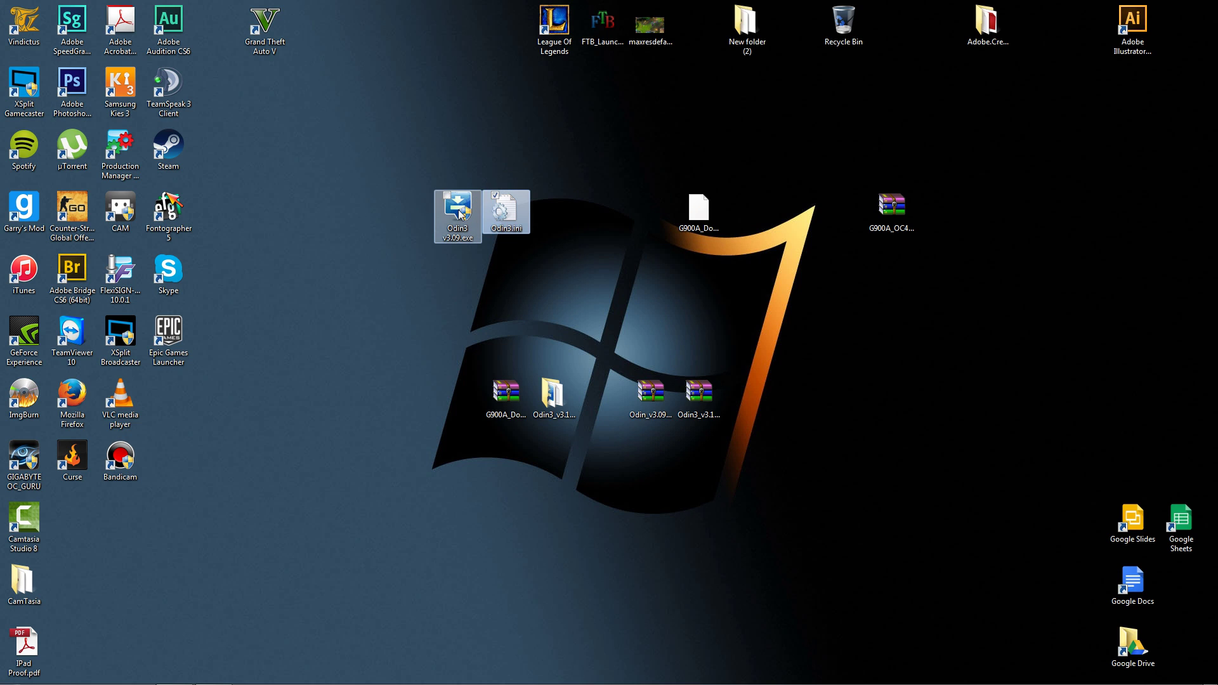
- Recheck the Odin3_v3.10.6 folder, then place G900A_Downgrade_to_NCE.tar.md5 next to Odin3.ini
left_click(553, 402)
double_click(553, 402)
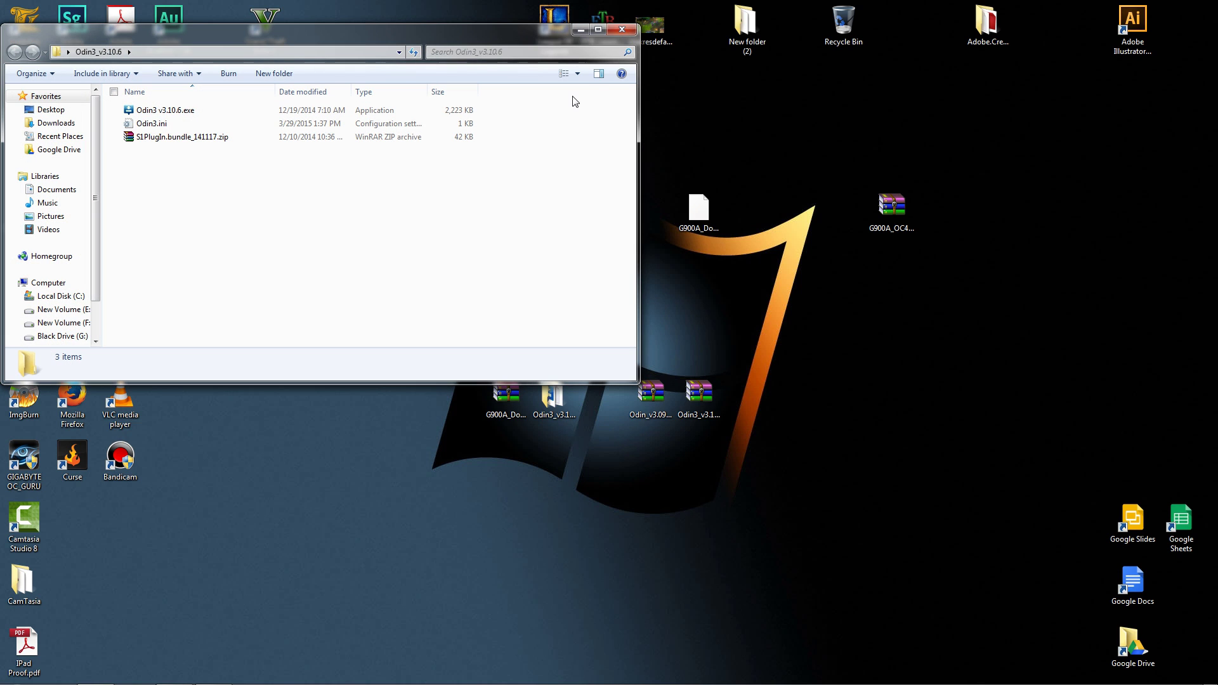
left_click(621, 29)
left_click_drag(697, 228, 551, 232)
left_click(619, 274)
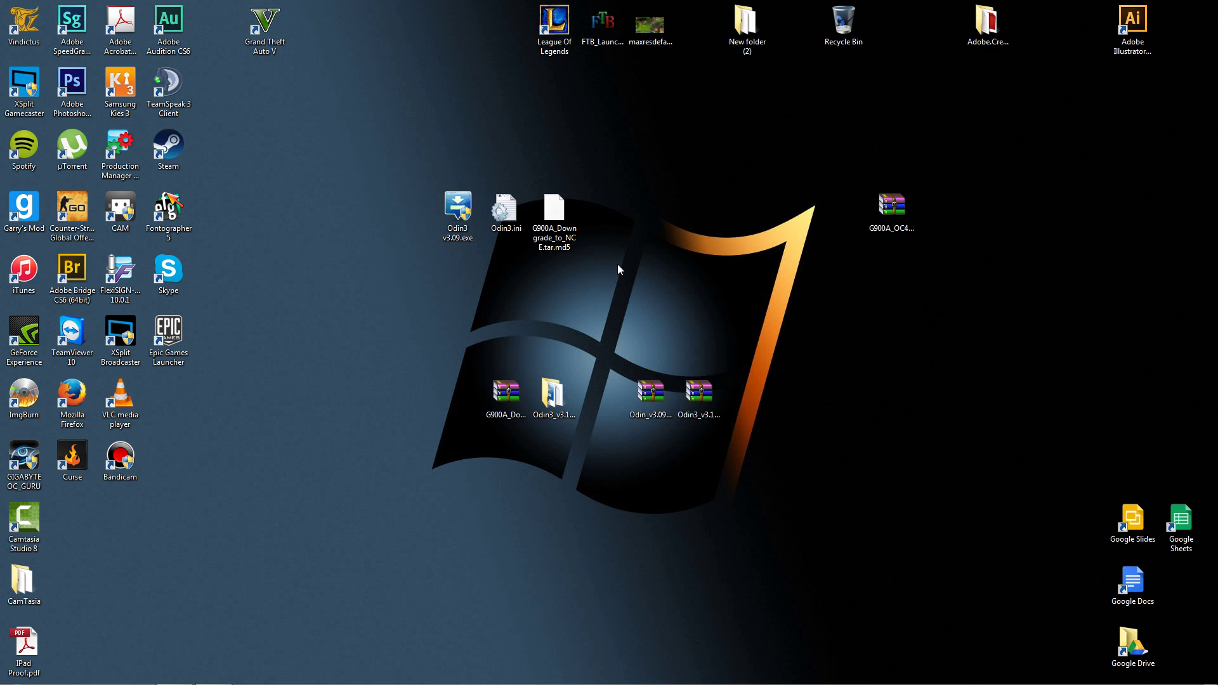
- Check the properties of the 2.29 GB G900A_Downgrade_to_NCE.tar.md5 file
left_click(457, 212)
right_click(567, 193)
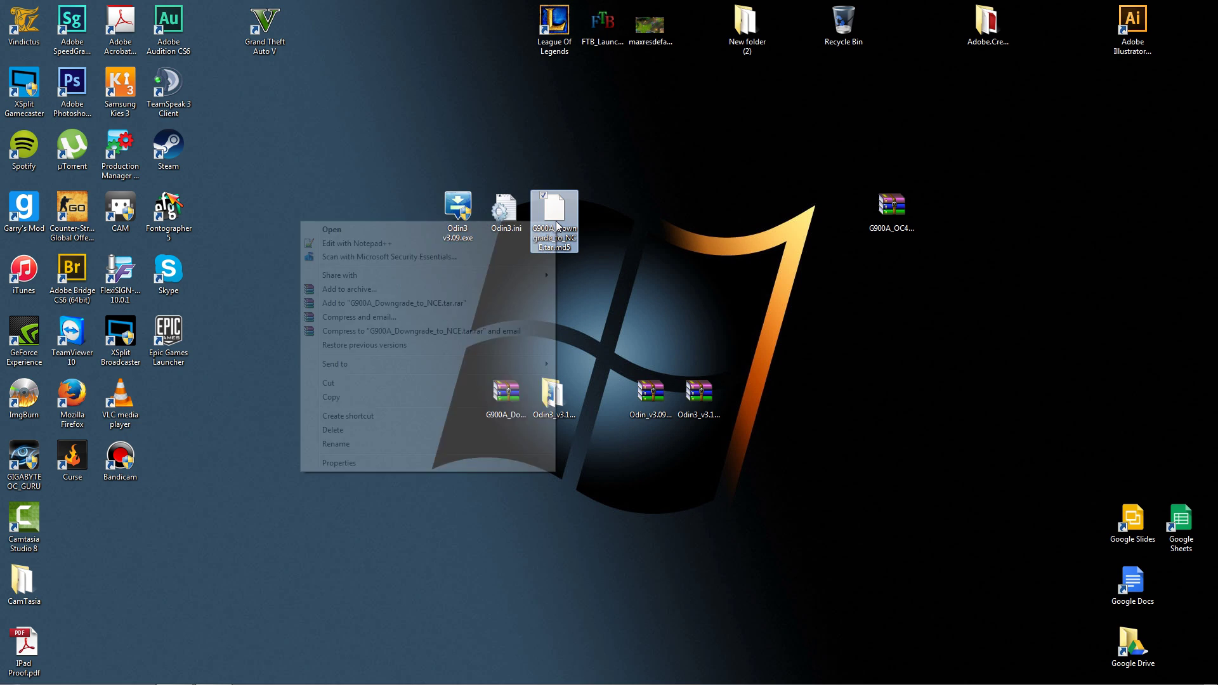
left_click(363, 465)
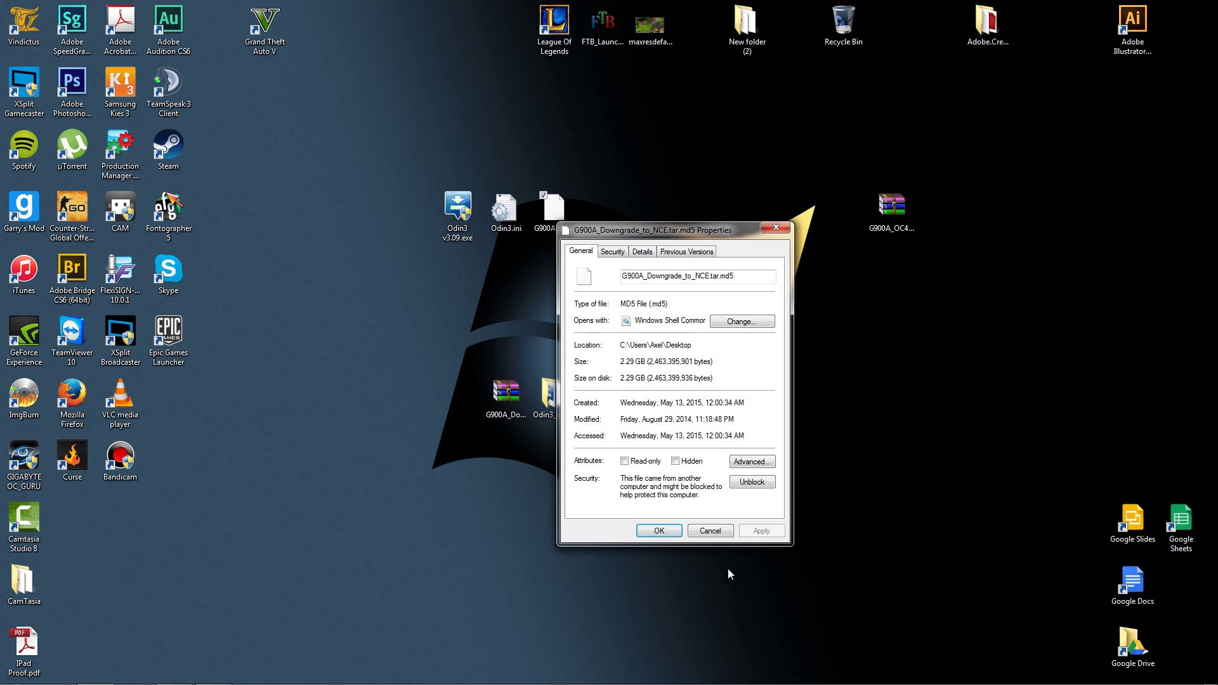
left_click(786, 227)
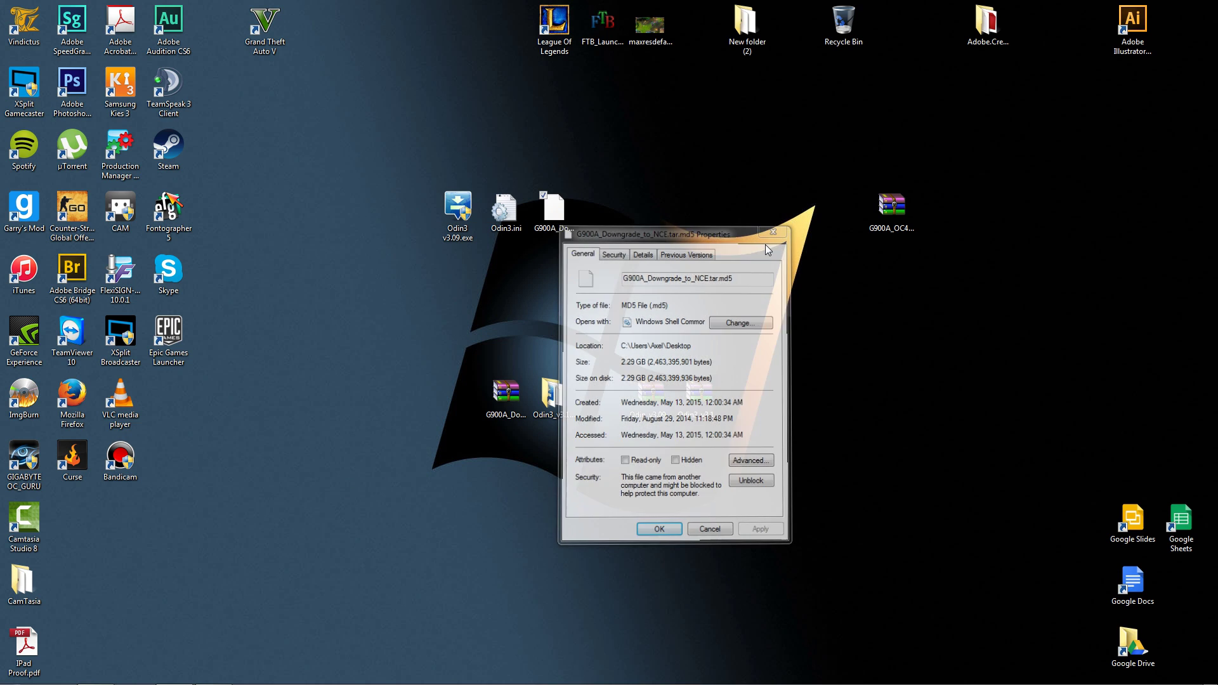
left_click(644, 392)
left_click(704, 398)
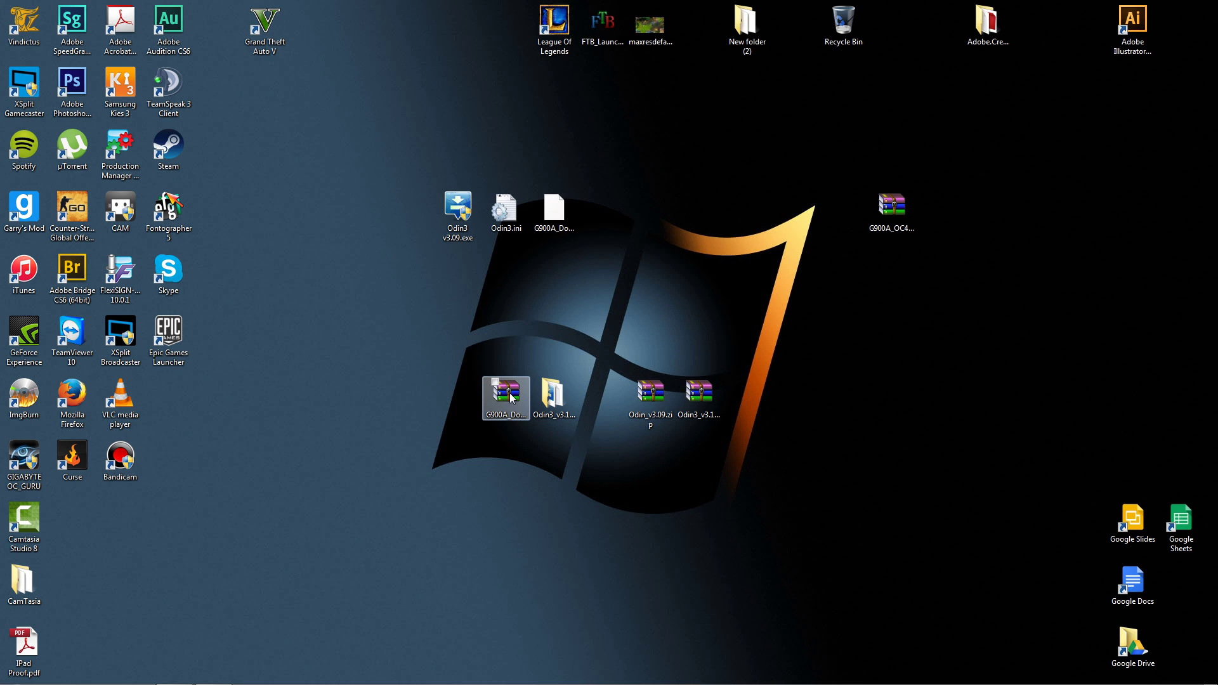
- Check the 1.56 GB stock rooted ROM zip's properties and briefly view its contents
right_click(888, 211)
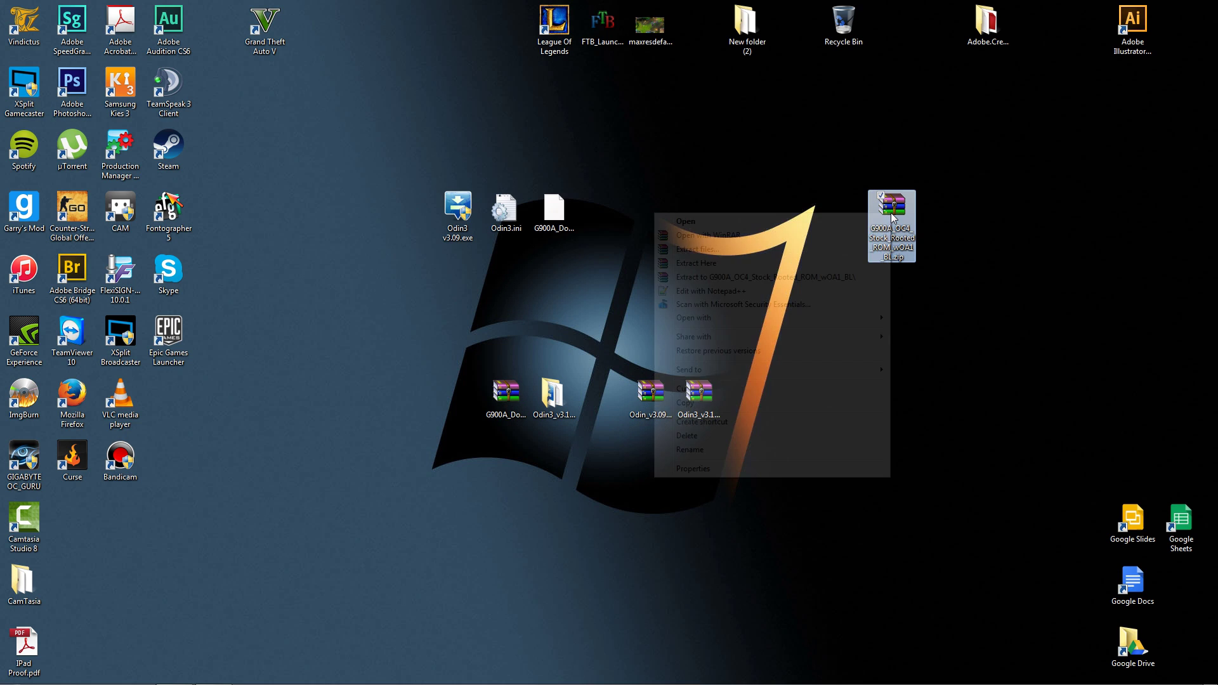
left_click(723, 468)
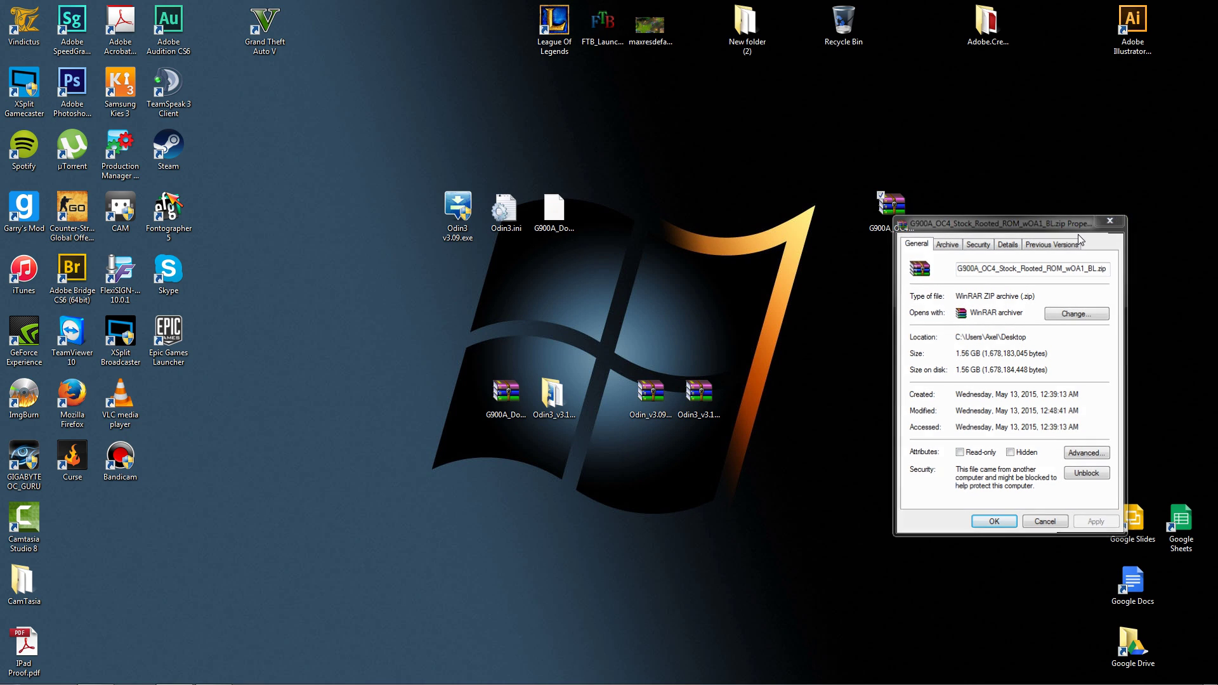
left_click(1110, 219)
double_click(891, 205)
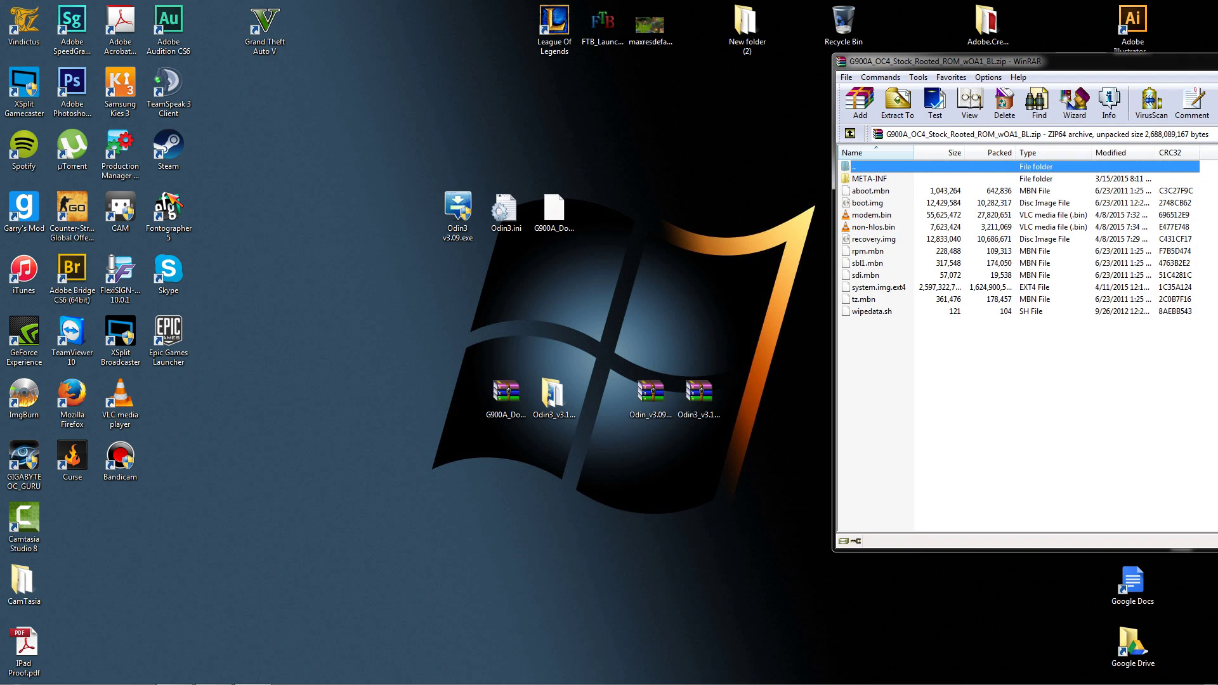
key("Escape")
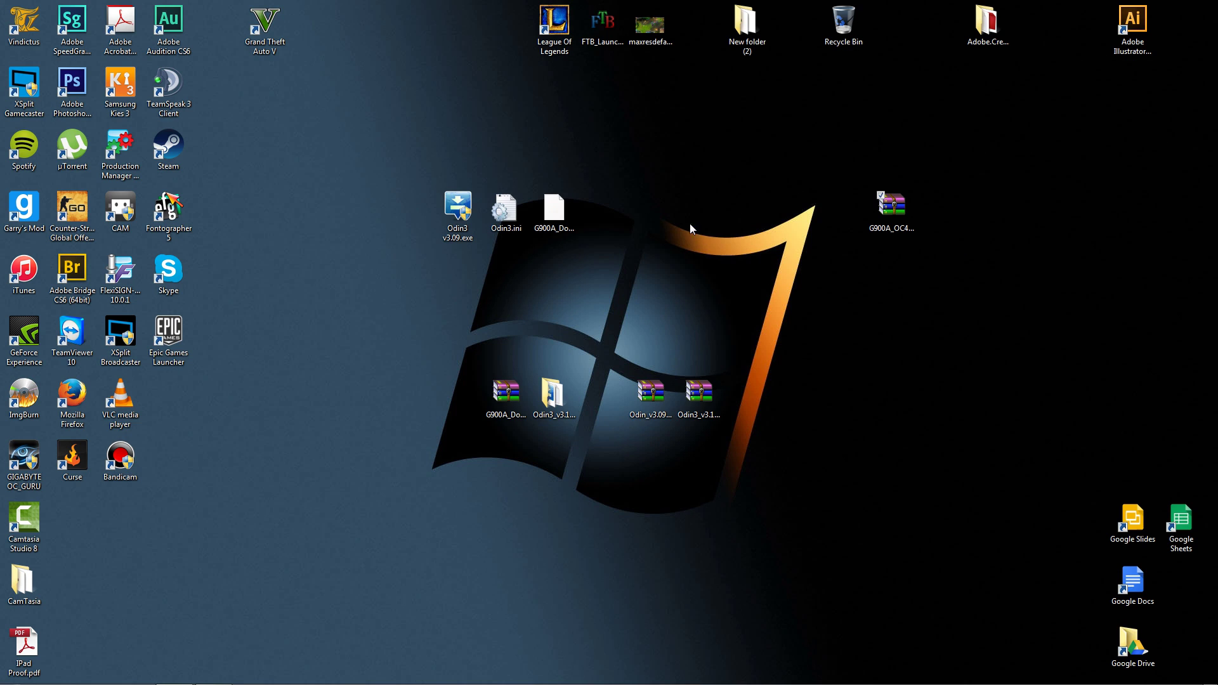
- Run Odin3 v3.09.exe as administrator and move its window to the right
left_click(558, 219)
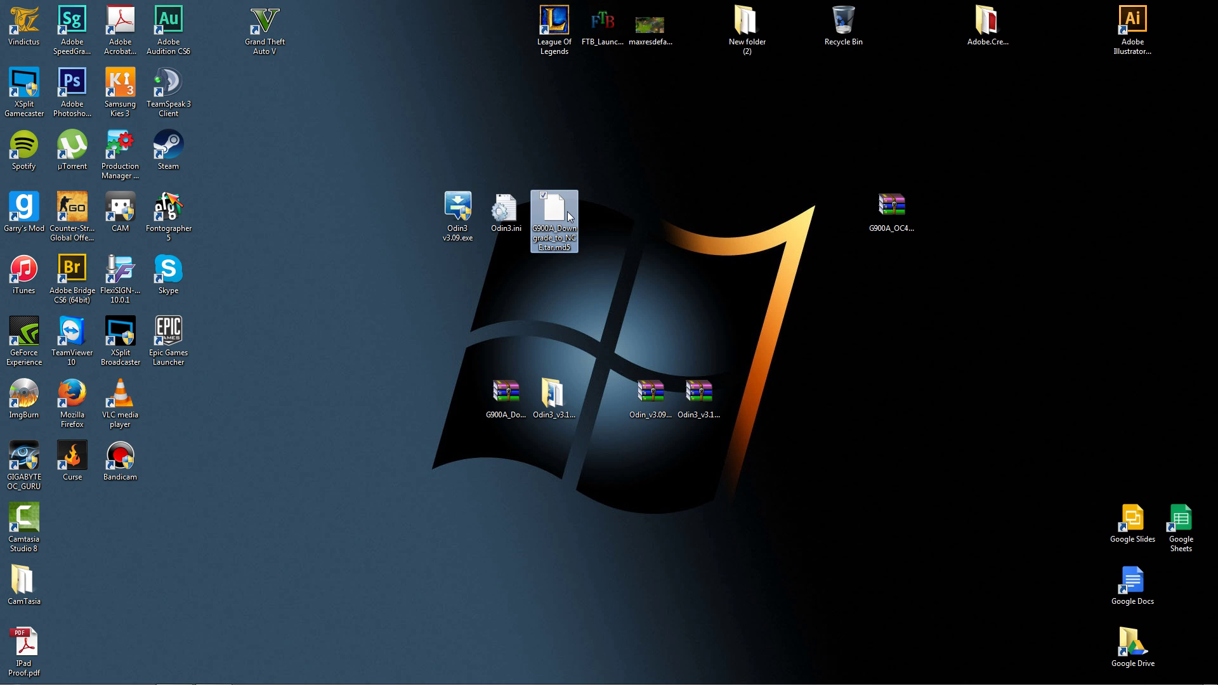
right_click(459, 222)
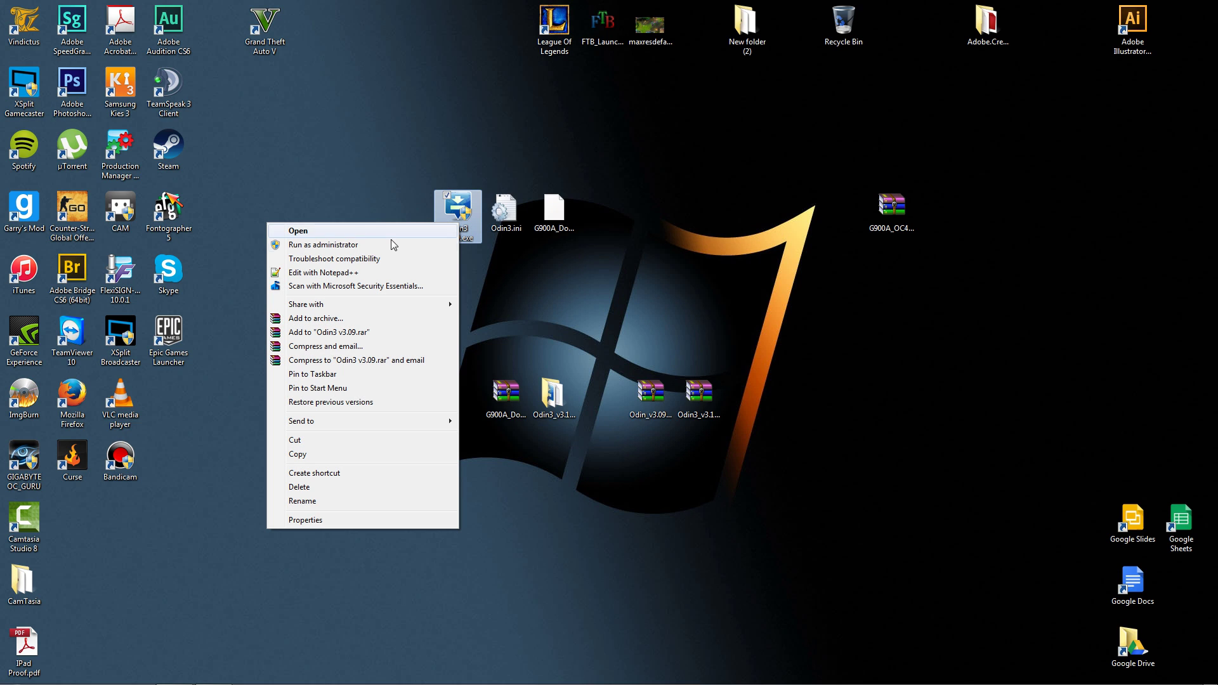
left_click(364, 245)
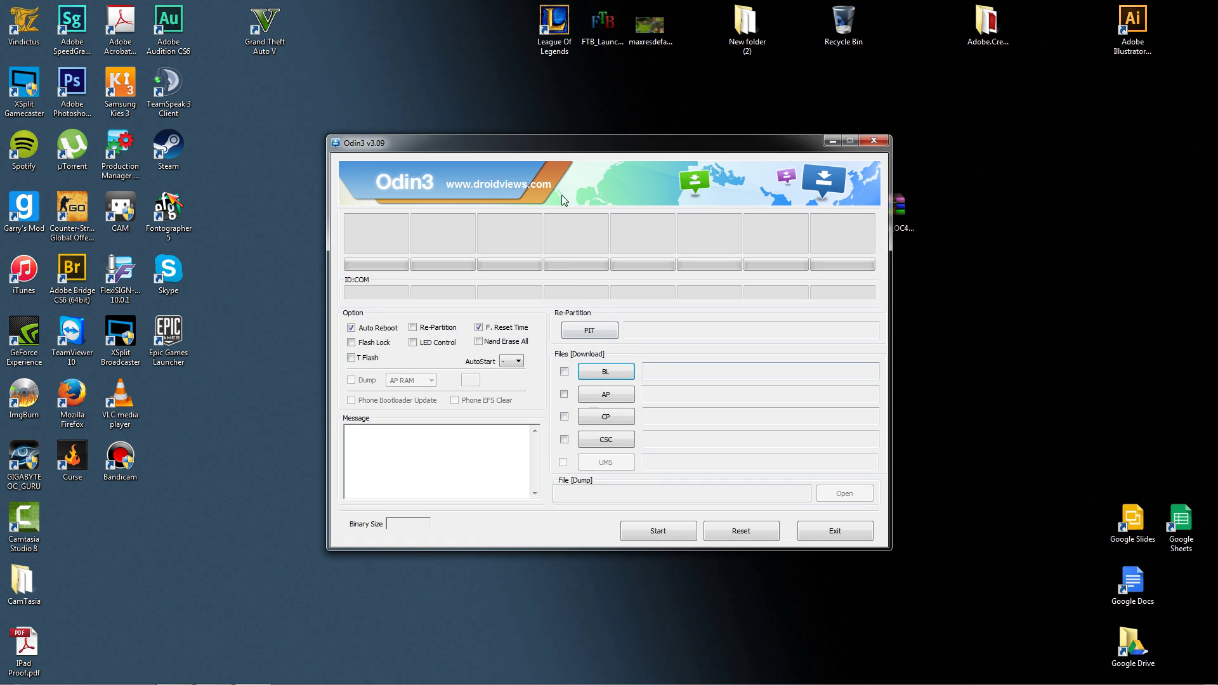
left_click_drag(586, 145, 750, 161)
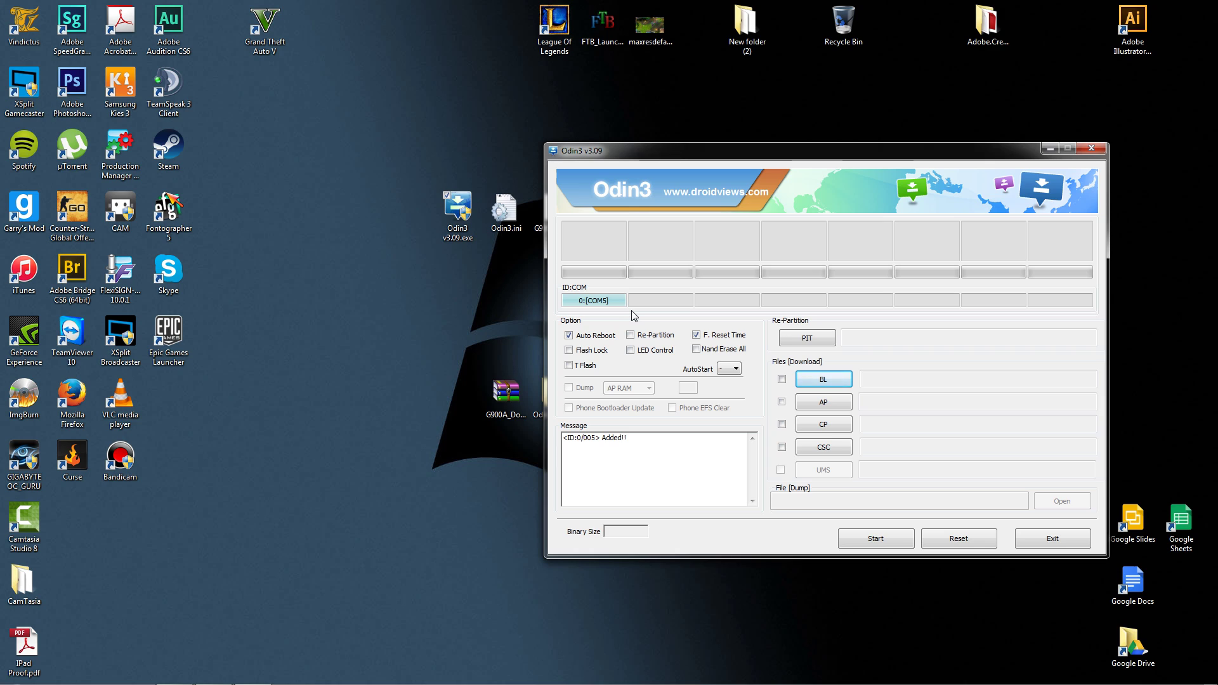
left_click(466, 320)
left_click(15, 673)
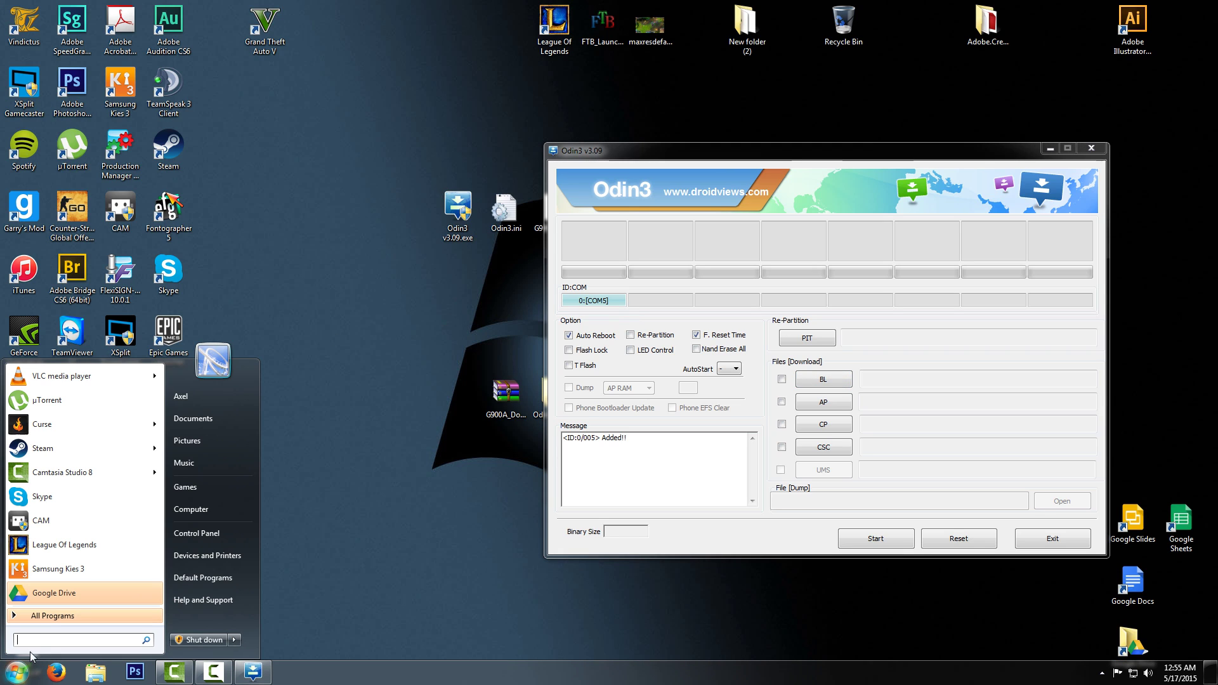
type("kies")
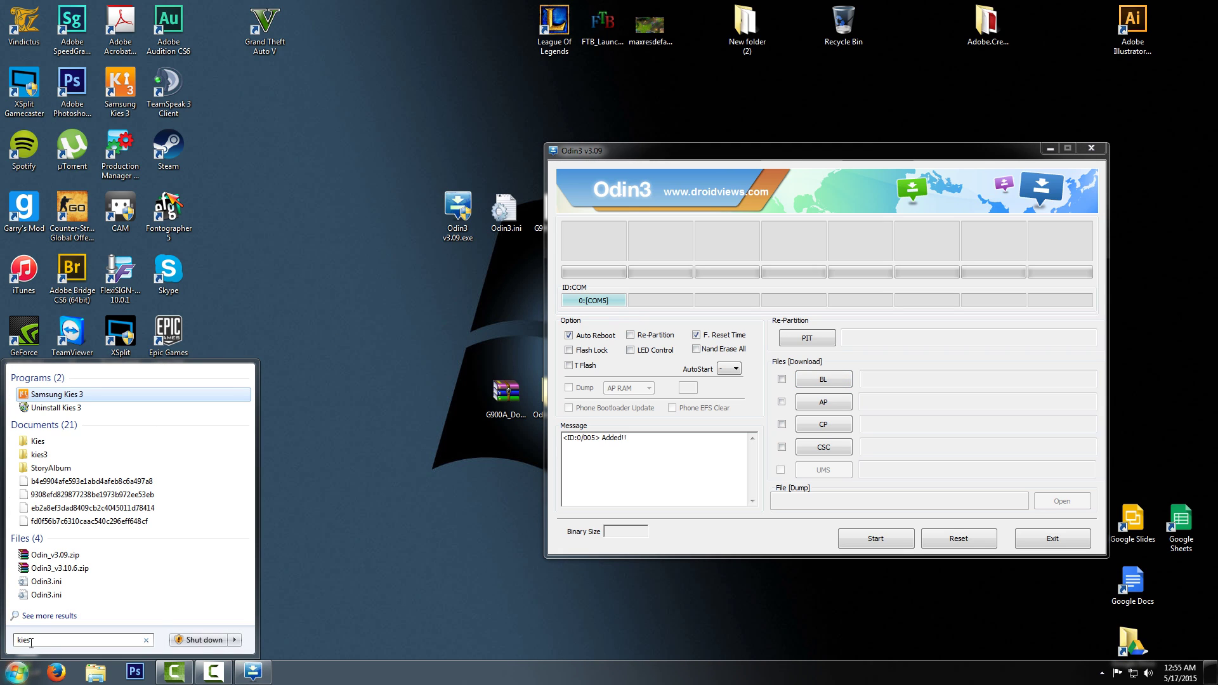
key("Down")
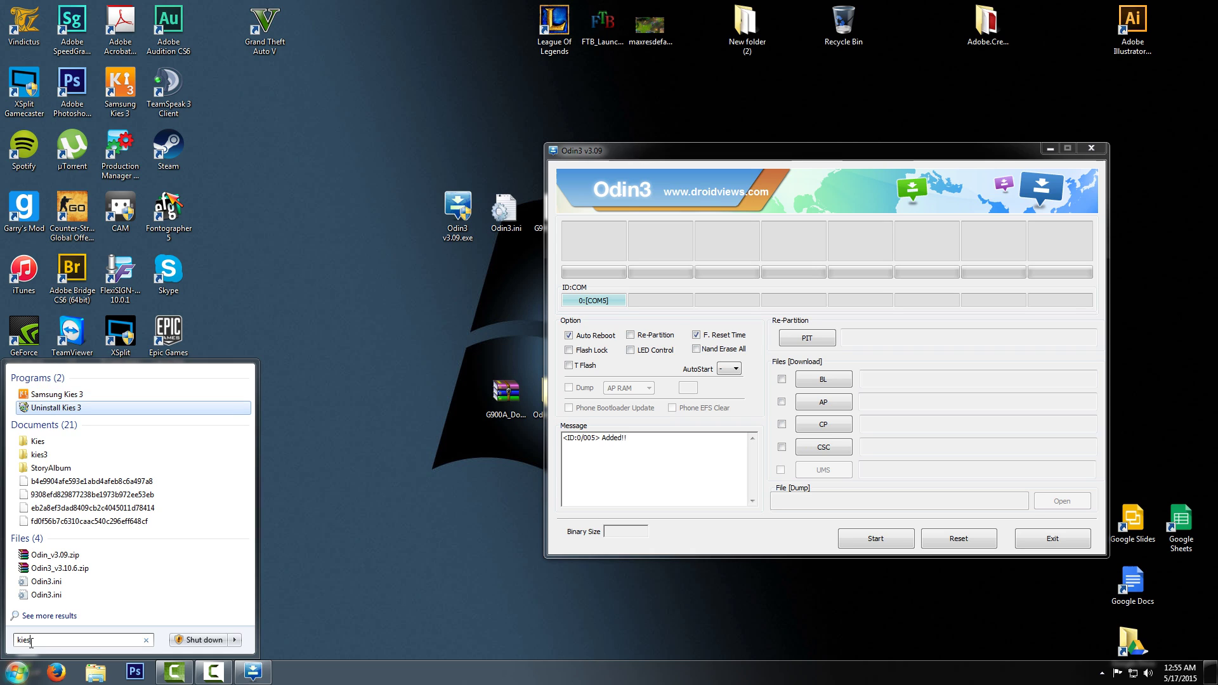
key("Up")
key("BackSpace")
key("BackSpace")
key("BackSpace")
key("BackSpace")
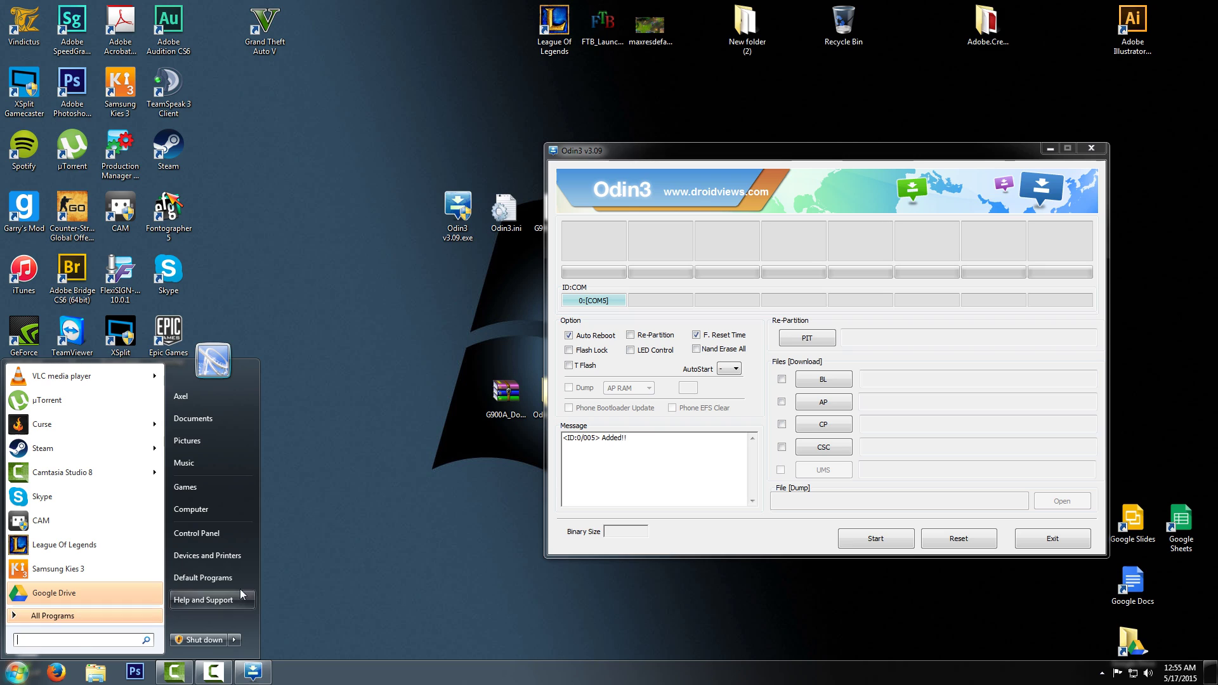
left_click(294, 542)
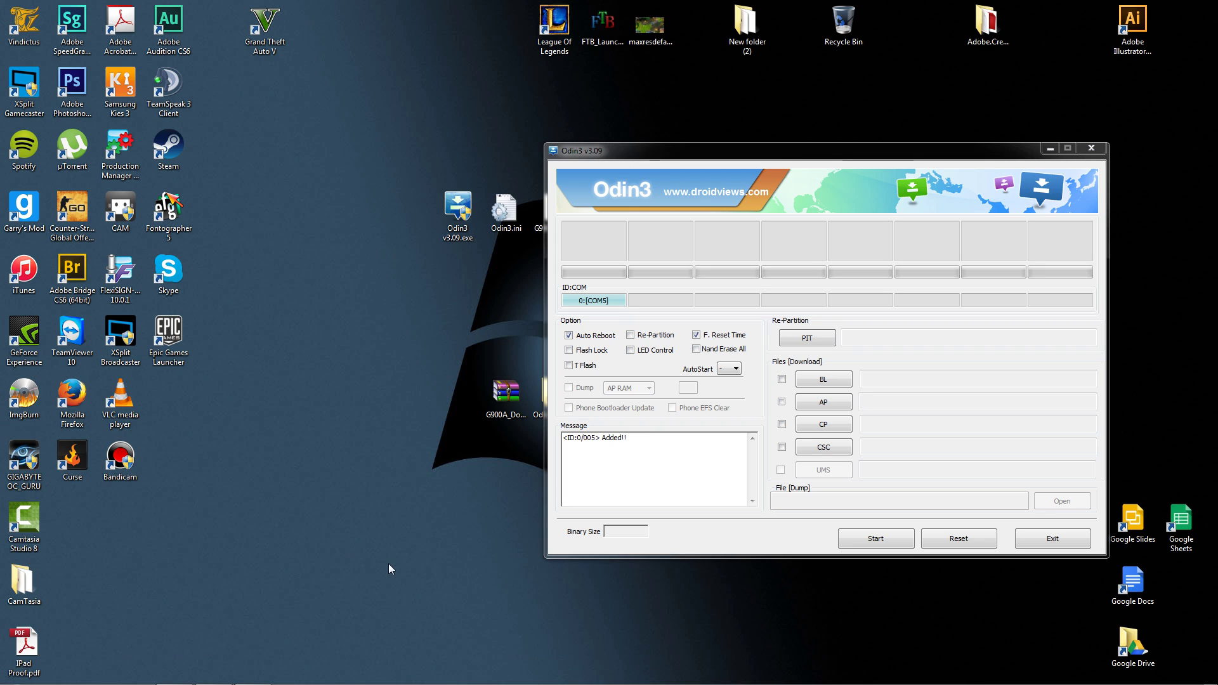
left_click(600, 298)
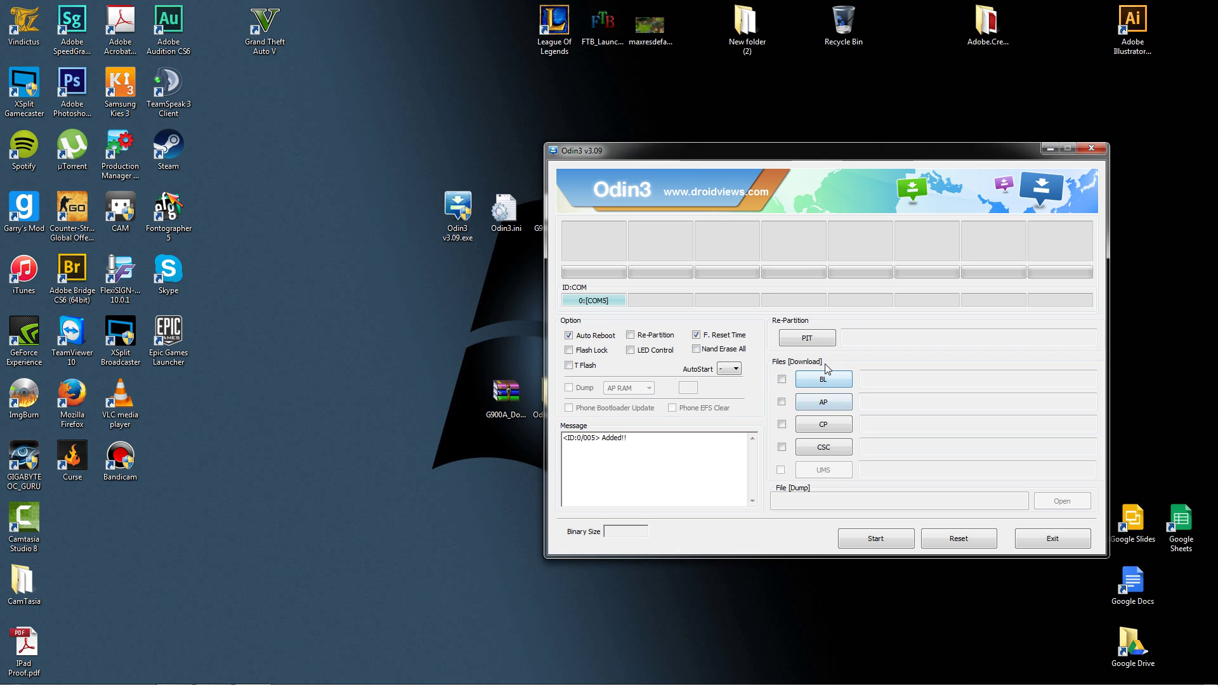
- Load G900A_Downgrade_to_NCE.tar.md5 from the Desktop into the AP slot
left_click(823, 402)
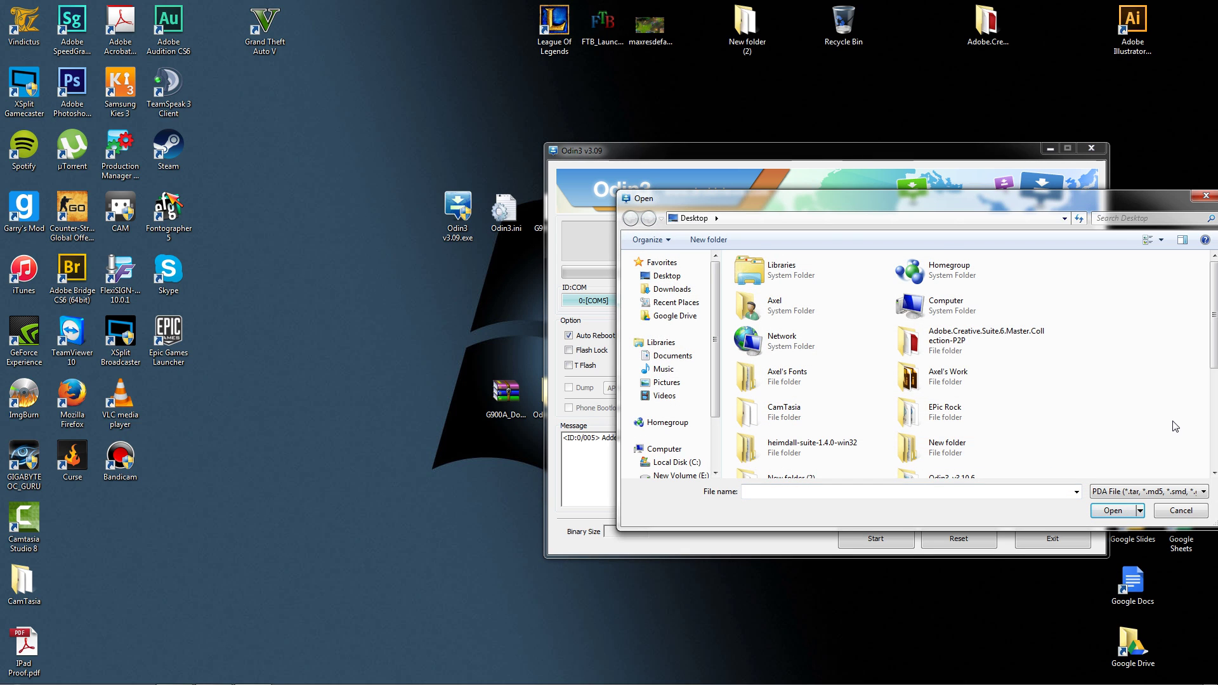
scroll(1176, 427, "down", 3)
left_click_drag(951, 199, 721, 212)
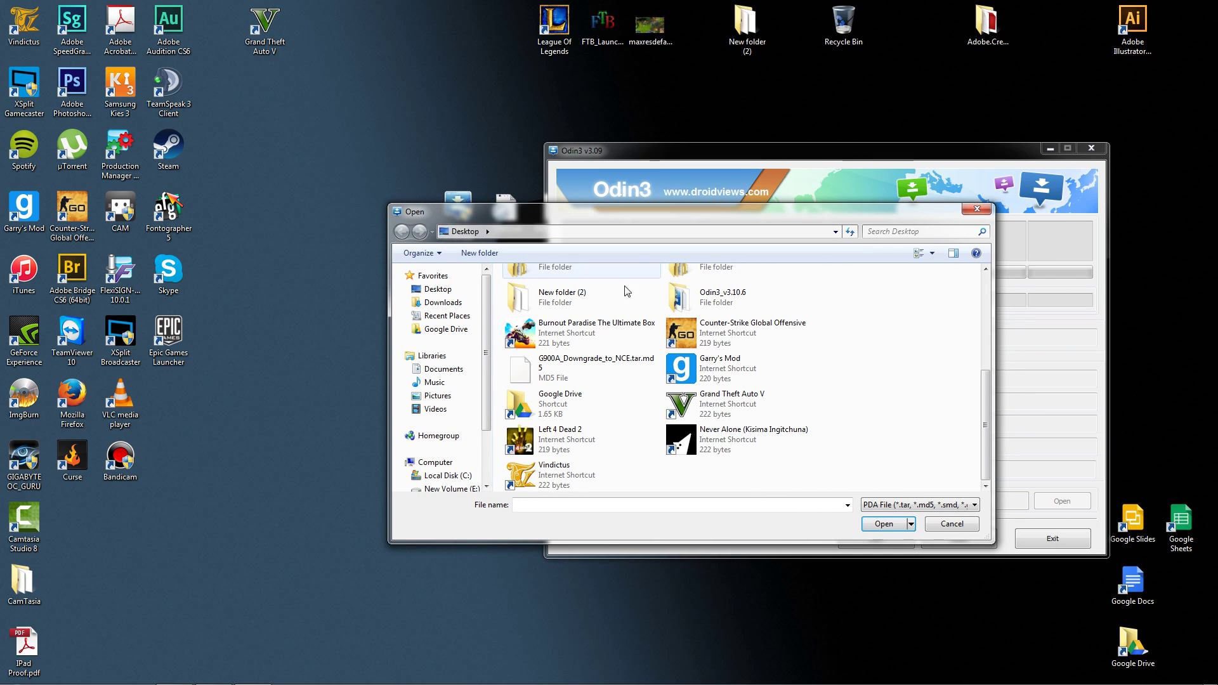
scroll(943, 474, "up", 3)
scroll(935, 470, "down", 3)
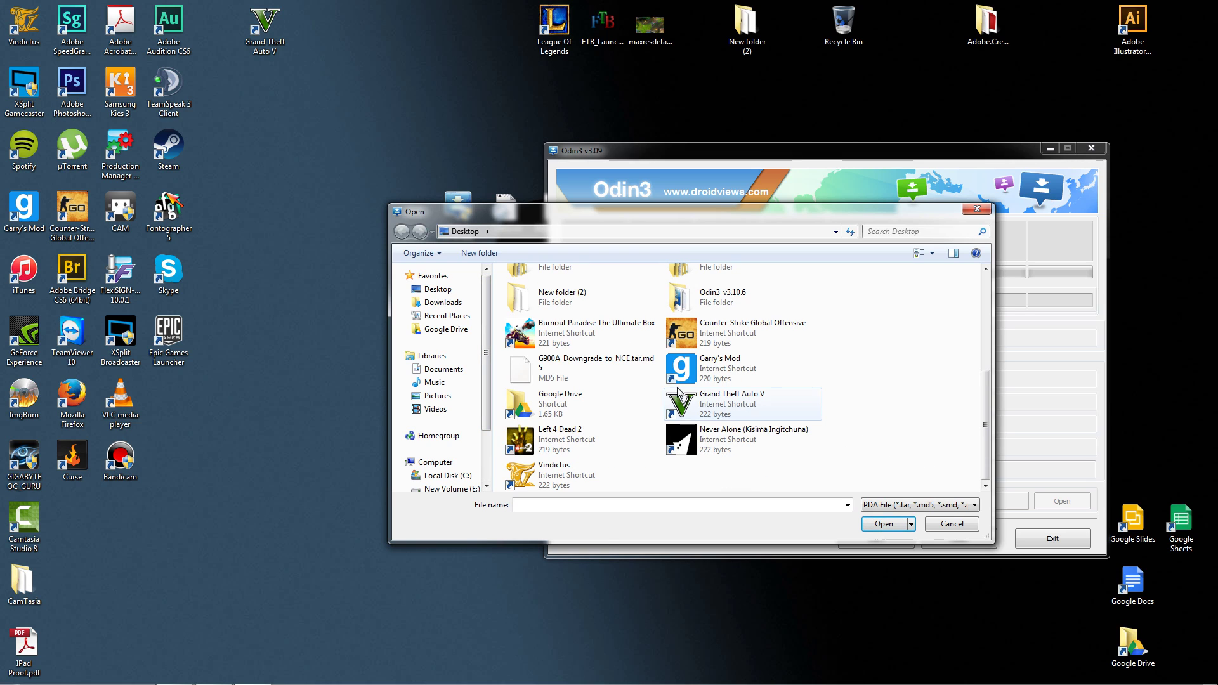
double_click(535, 368)
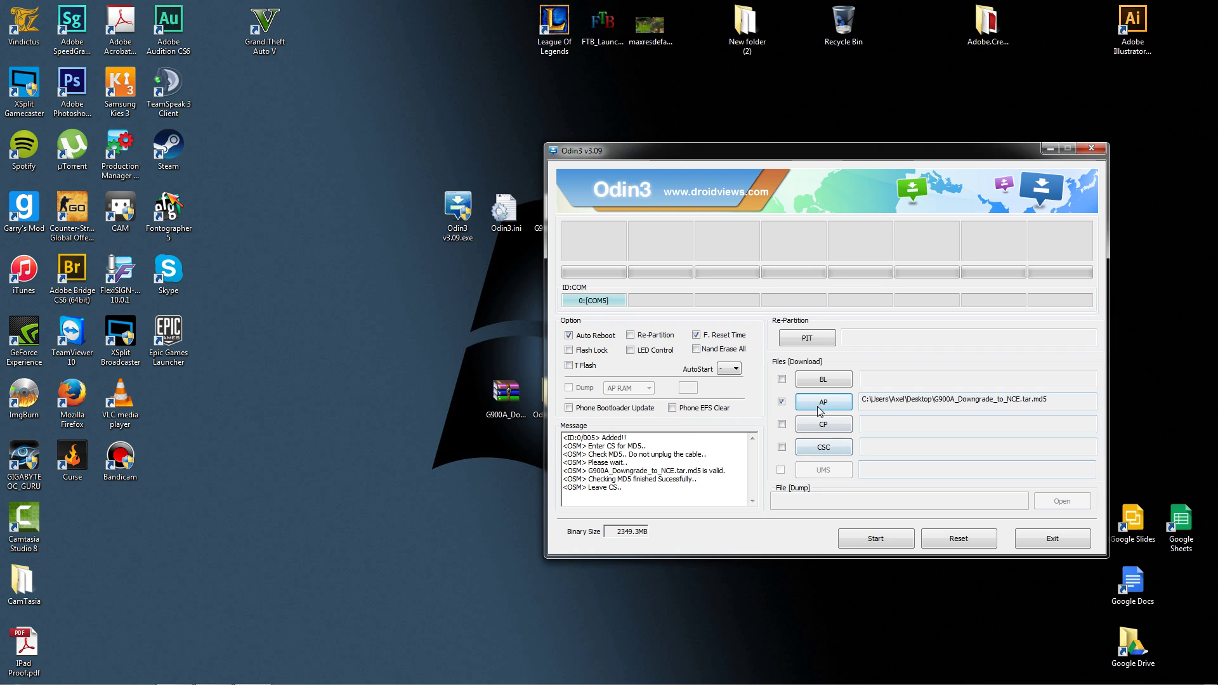
- Keep the AP checkbox ticked and review the loaded file's Desktop path and name
left_click(782, 401)
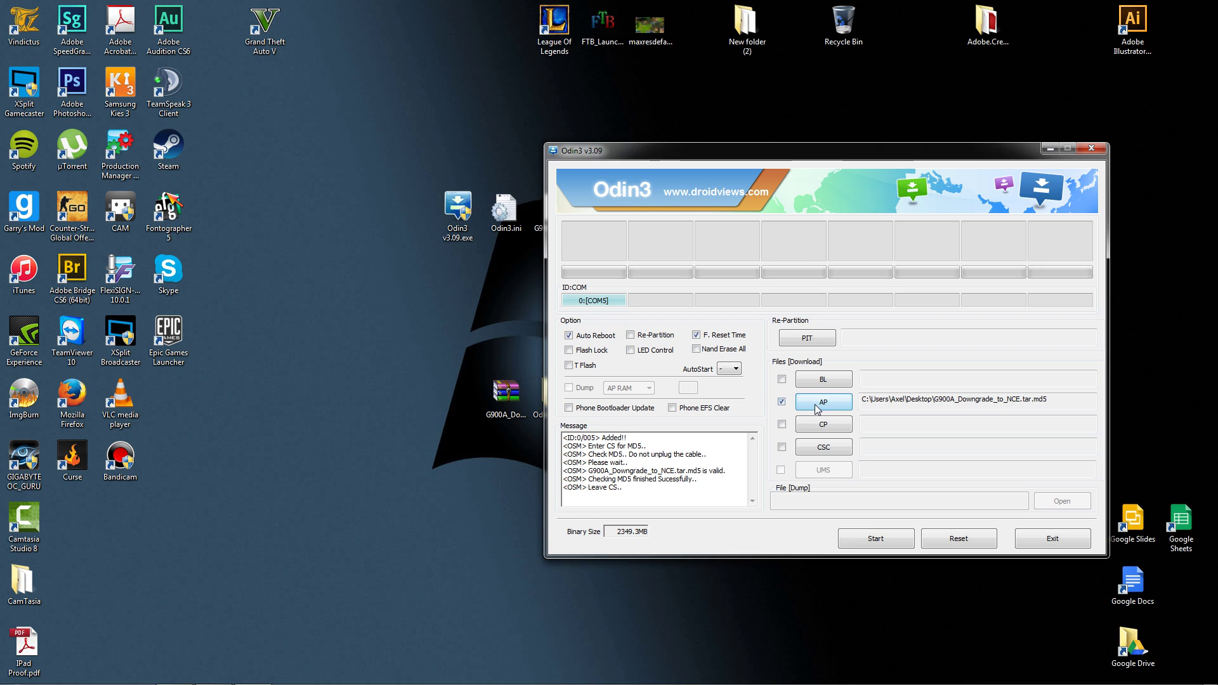
left_click_drag(862, 403, 1065, 403)
left_click(869, 403)
left_click(924, 401)
left_click_drag(935, 404, 1053, 406)
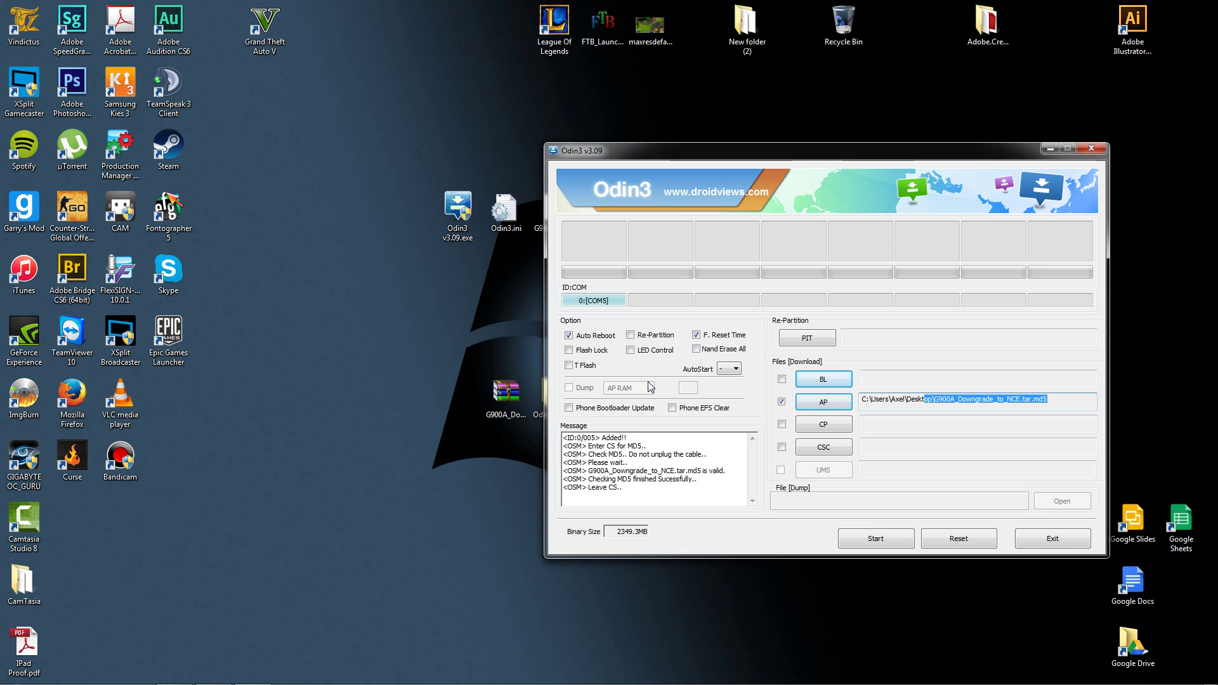
- Review the Auto Reboot and F. Reset Time options and the Added messages in the log
left_click(579, 341)
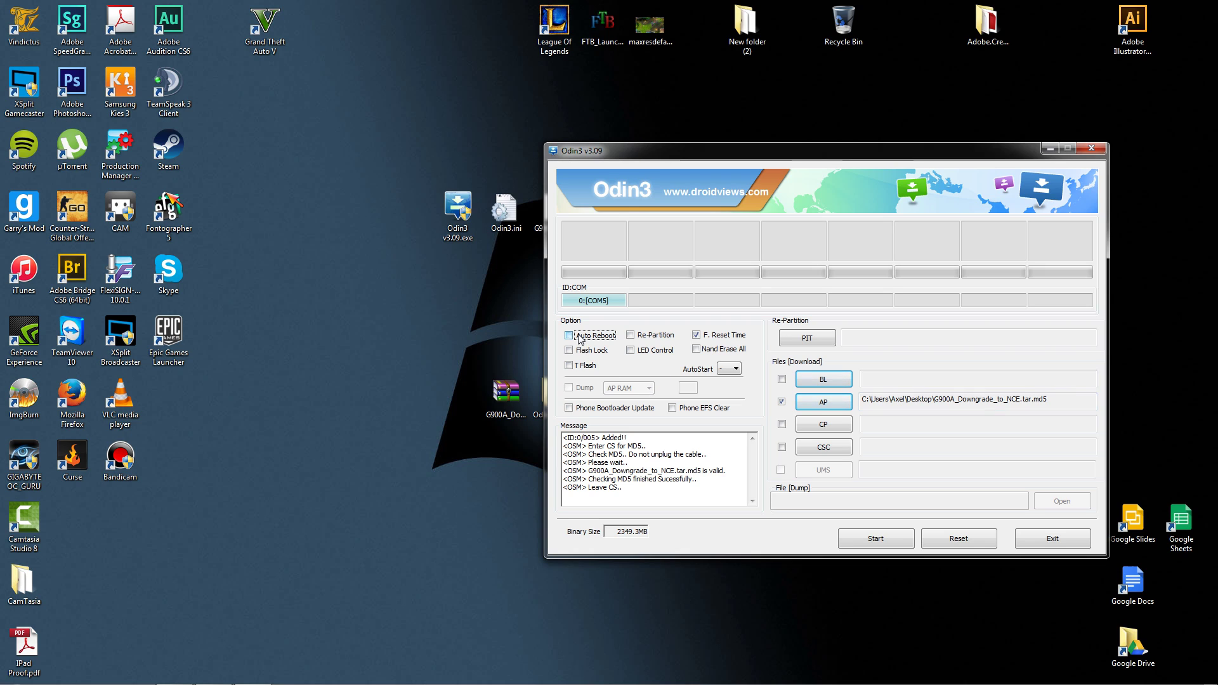
left_click(719, 336)
left_click_drag(595, 438, 632, 438)
left_click(632, 437)
left_click_drag(589, 486, 674, 474)
left_click(674, 475)
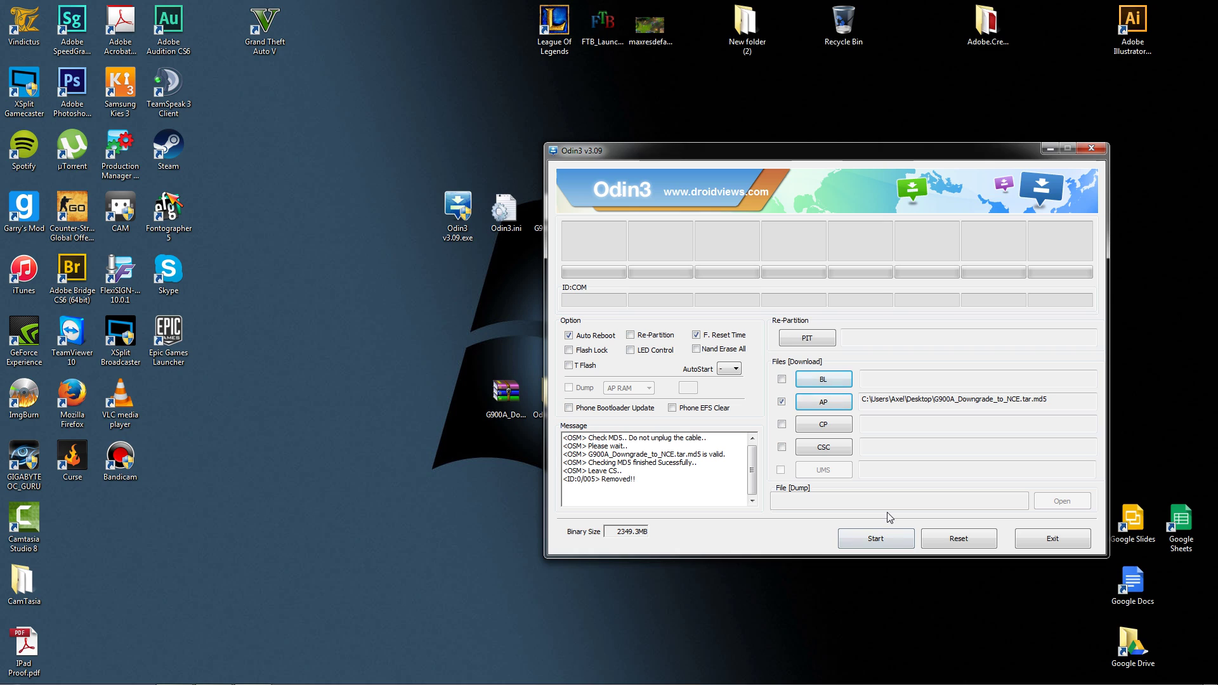
- Close the Odin3 window
left_click(1091, 148)
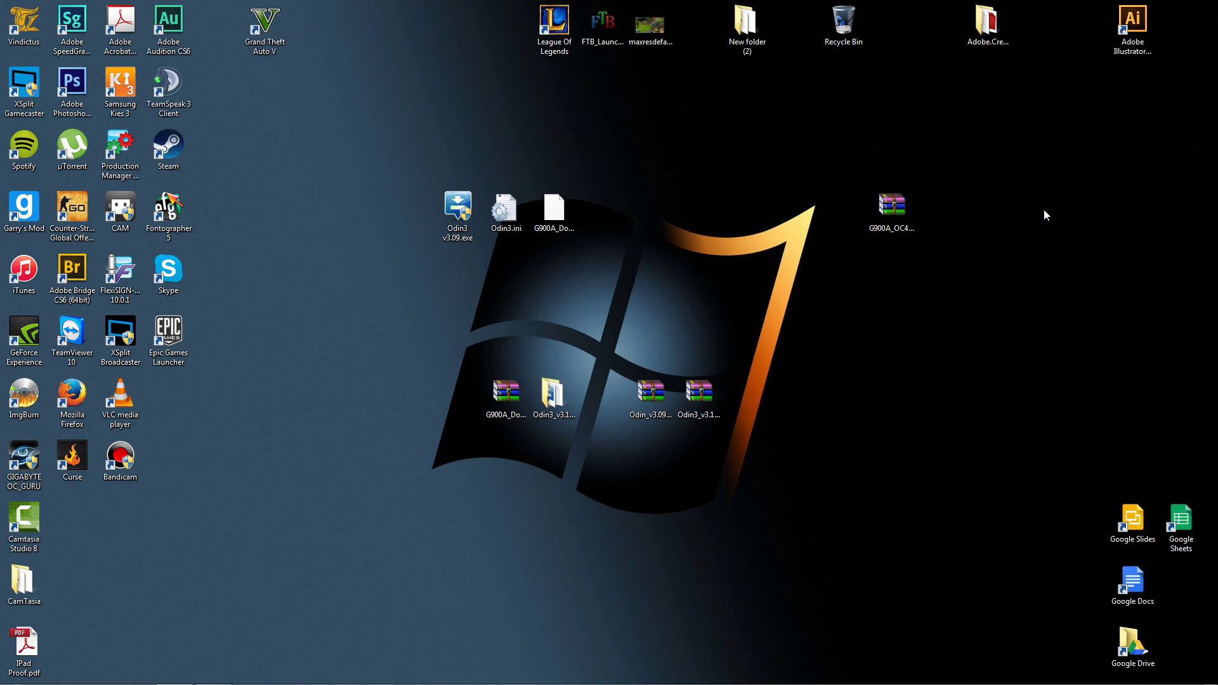